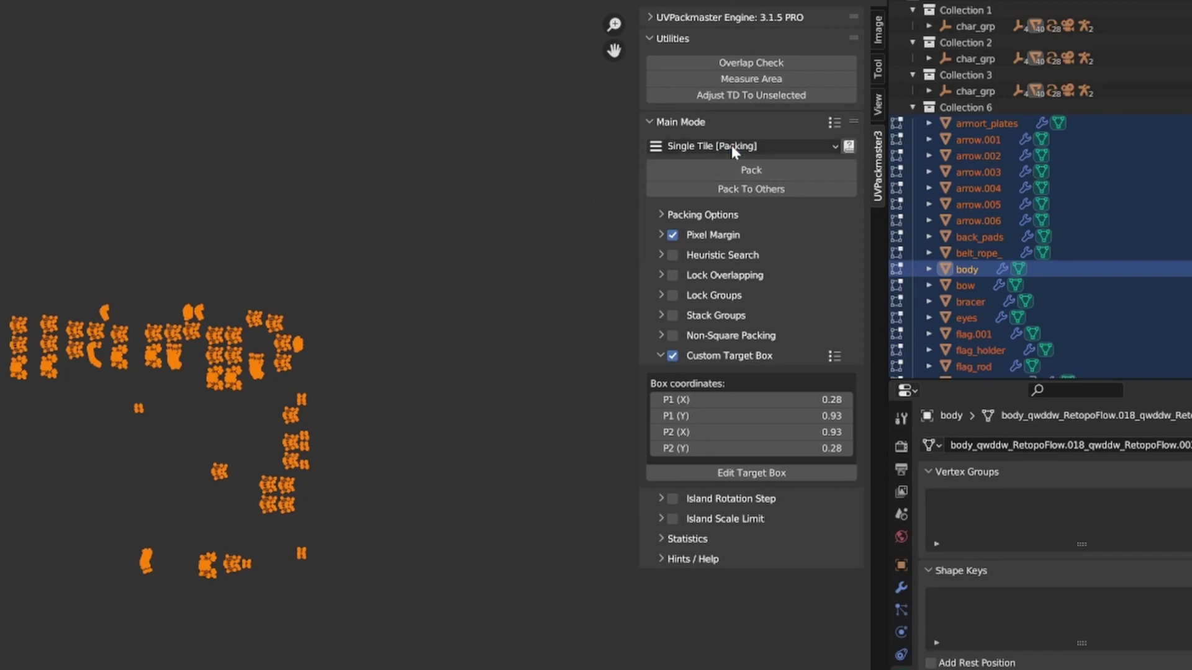
- Switch the main mode to Groups To Tiles and show the islands' group assignment for the Samurai scheme
{"action": "left_click", "coordinate": [733, 146]}
{"action": "left_click", "coordinate": [734, 221]}
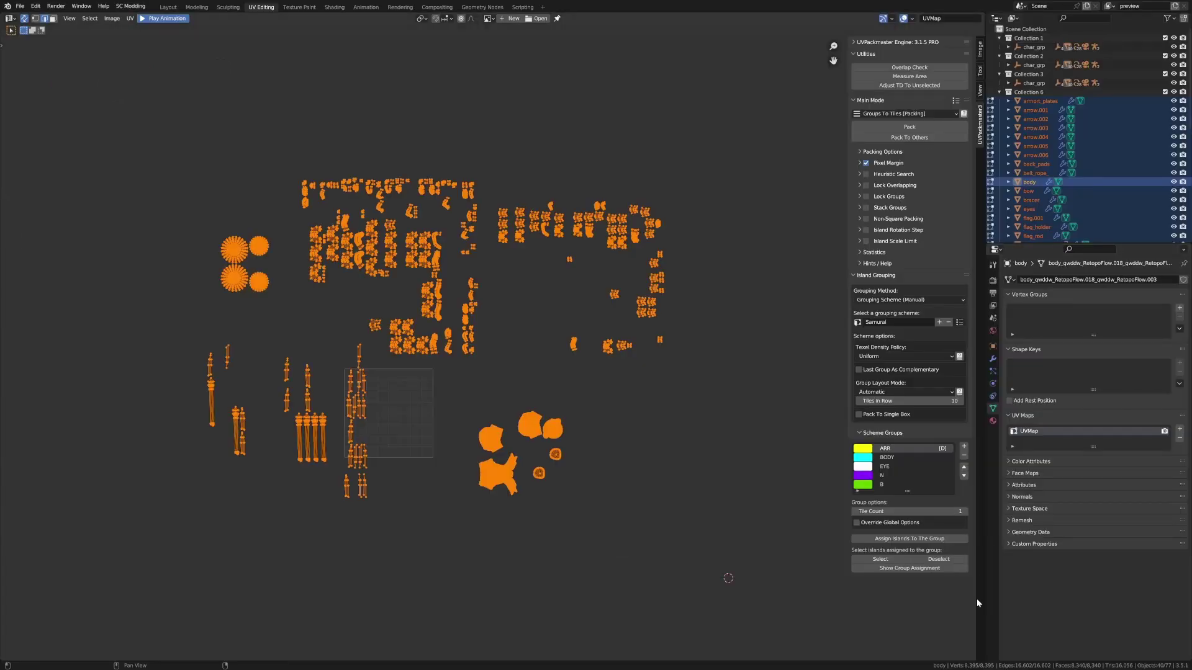
{"action": "left_click", "coordinate": [928, 570]}
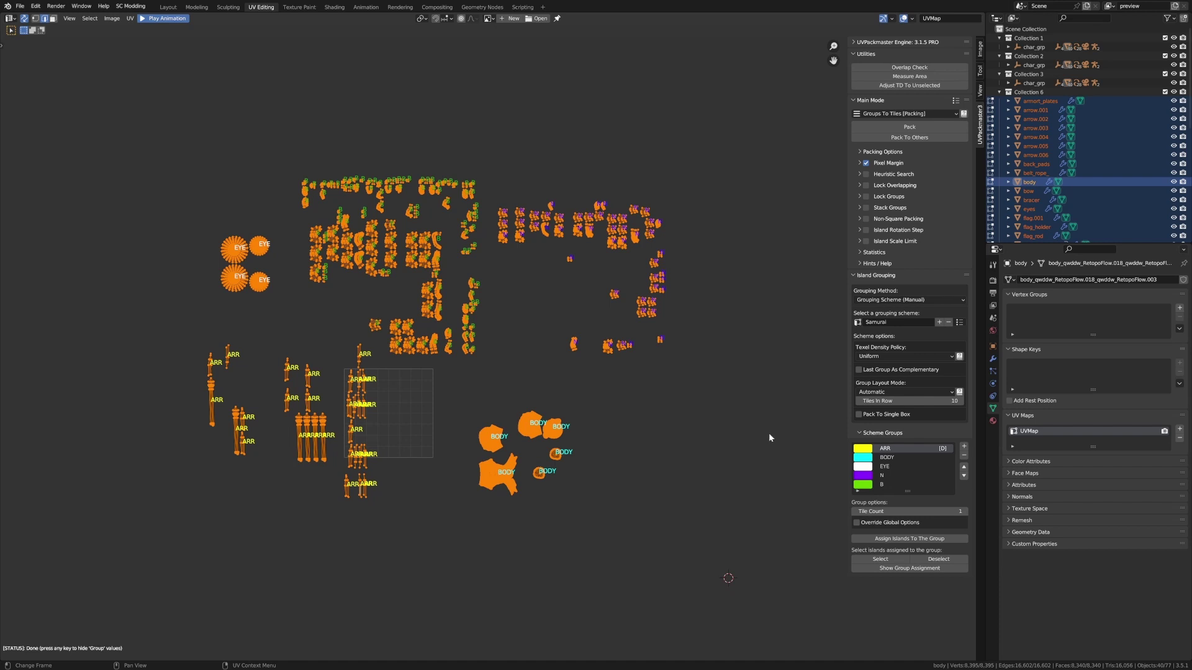
- Set the group layout mode to Tile Grid with a tile count of 2 in X and 2 in Y
{"action": "left_click", "coordinate": [913, 392]}
{"action": "left_click", "coordinate": [913, 431]}
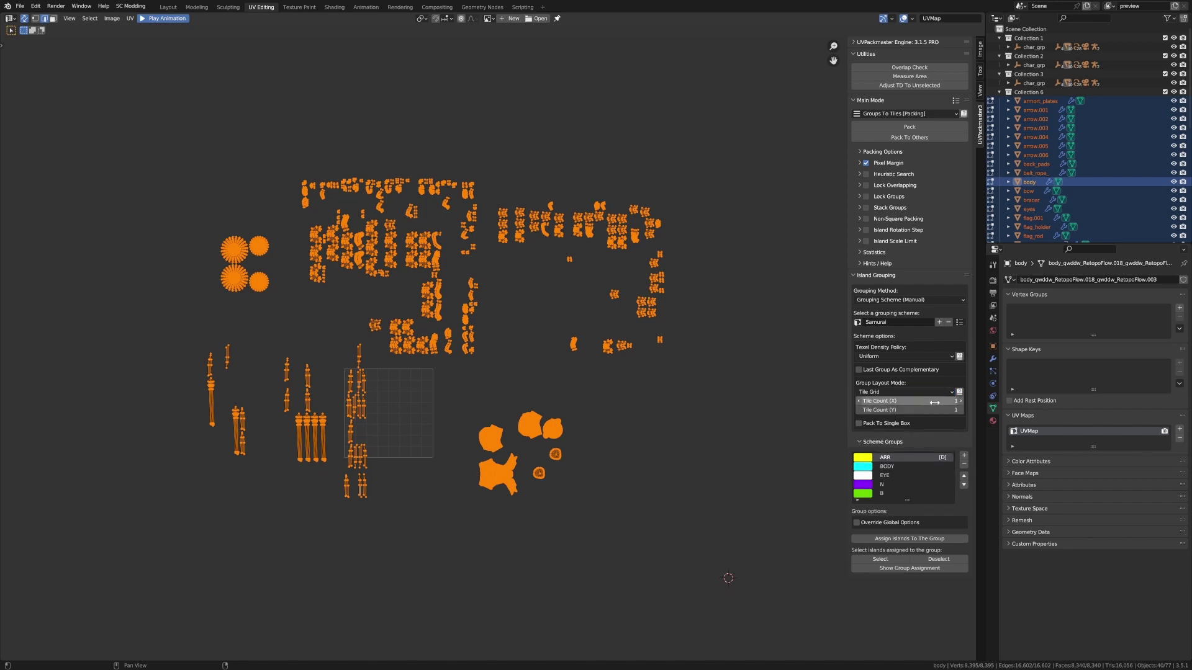
{"action": "double_click", "coordinate": [909, 401]}
{"action": "key", "text": "Tab"}
{"action": "type", "text": "2"}
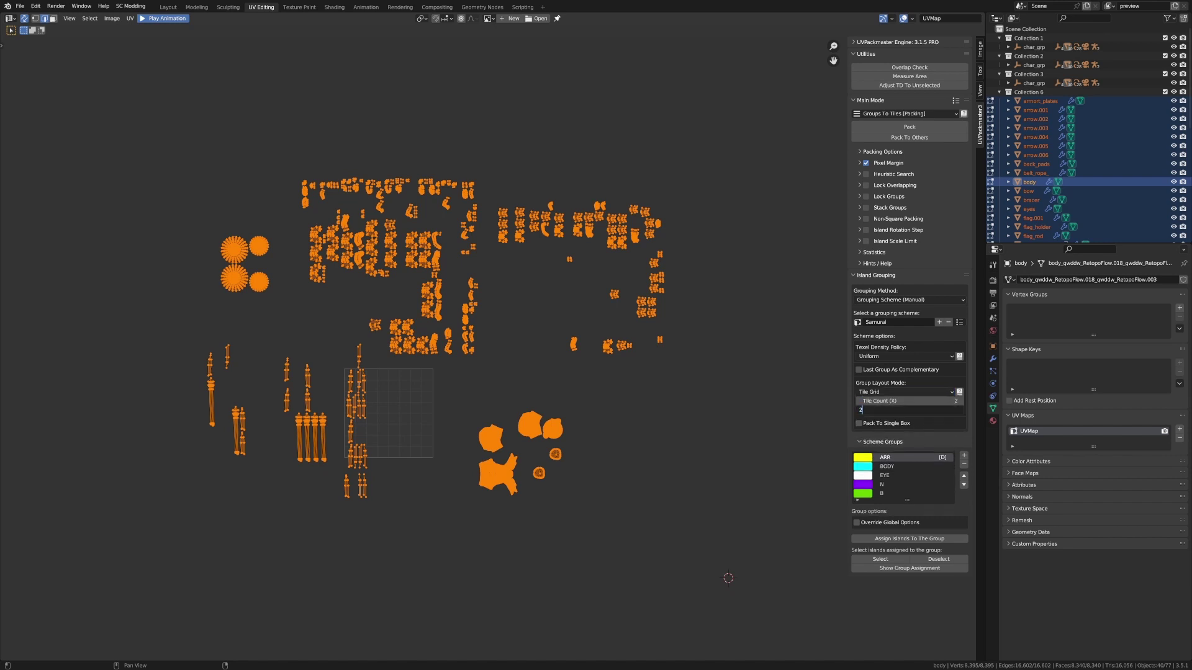
{"action": "key", "text": "Return"}
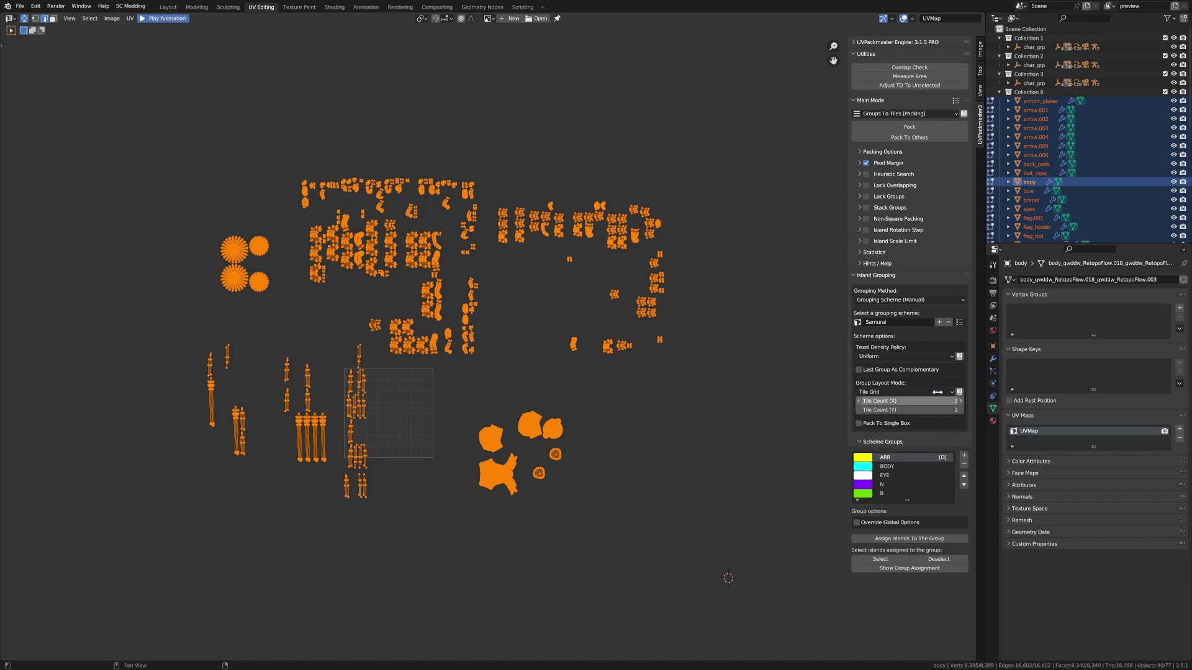
- Pack the UV islands into the 2 by 2 tile grid and show their group assignment
{"action": "left_click", "coordinate": [908, 127]}
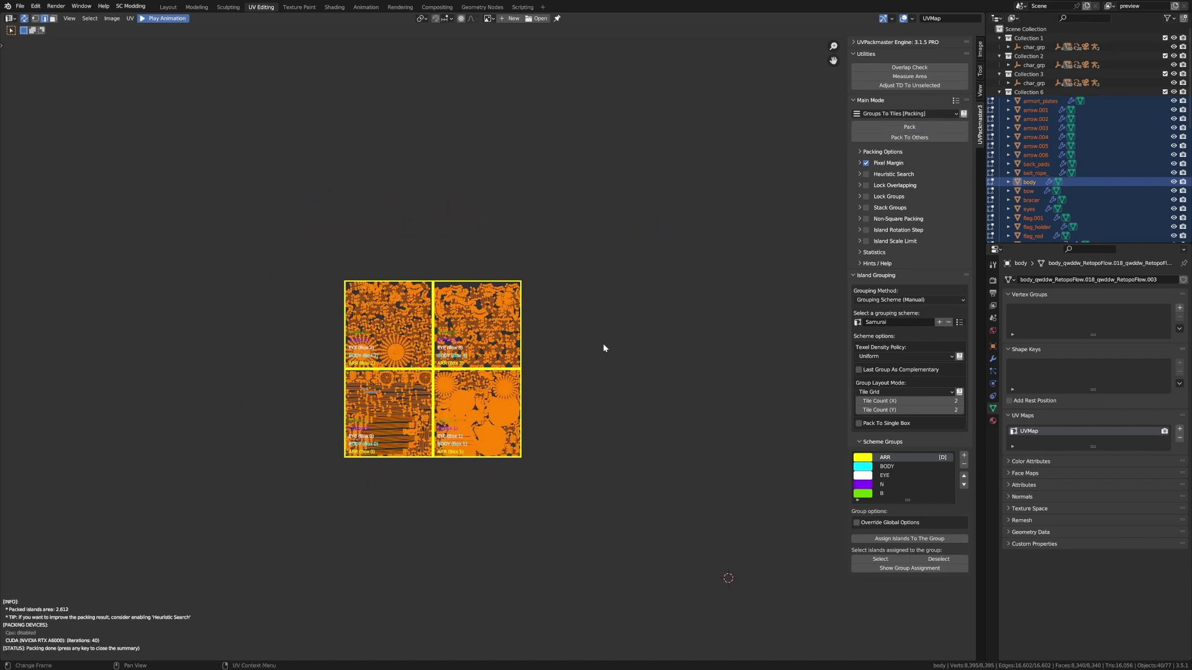
{"action": "scroll", "coordinate": [602, 344], "scroll_direction": "up", "scroll_amount": 3}
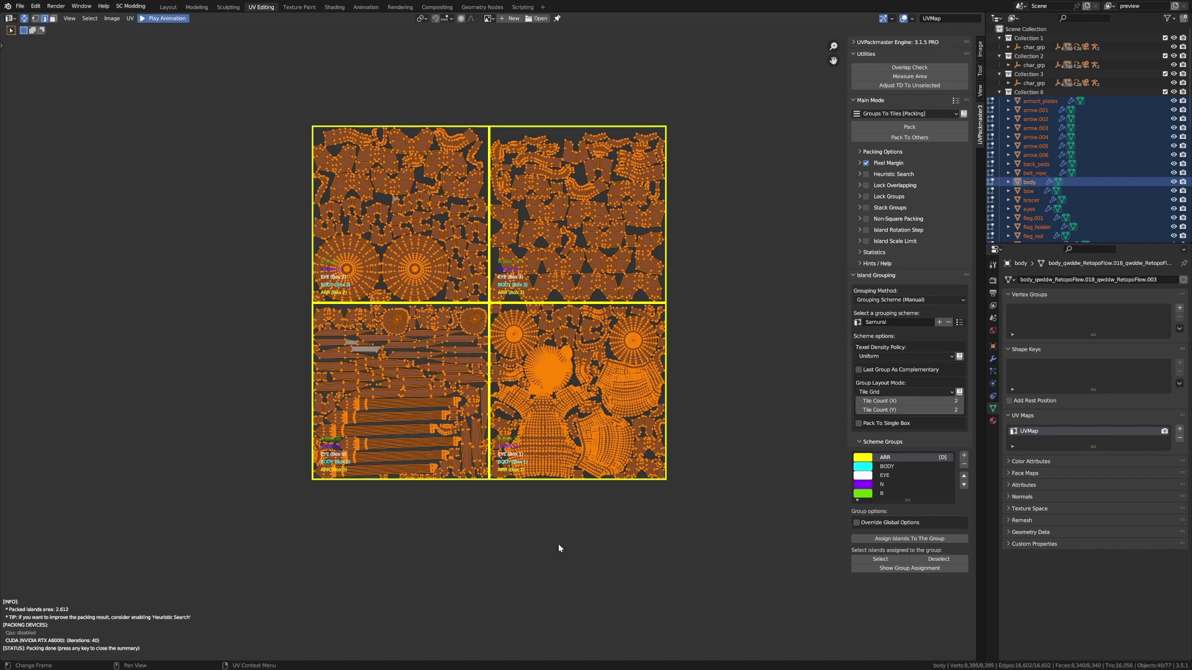
{"action": "left_click", "coordinate": [887, 569]}
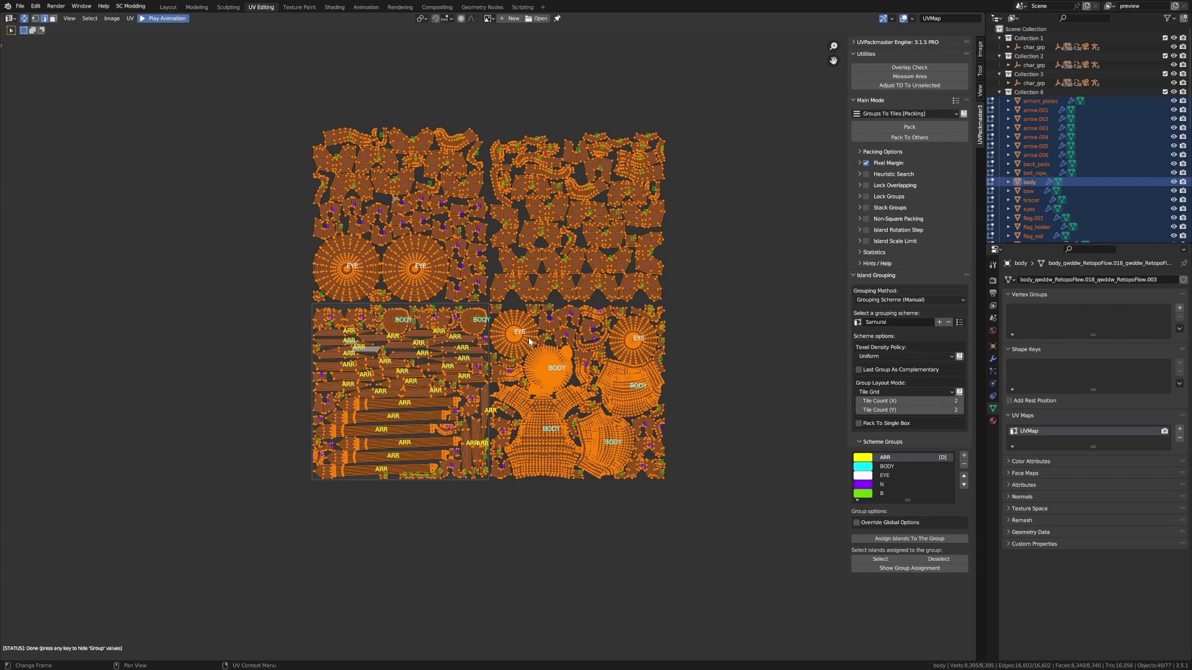
- Enable Pack To Single Box for the whole scheme, then repack the islands and display the group labels
{"action": "key", "text": "Escape"}
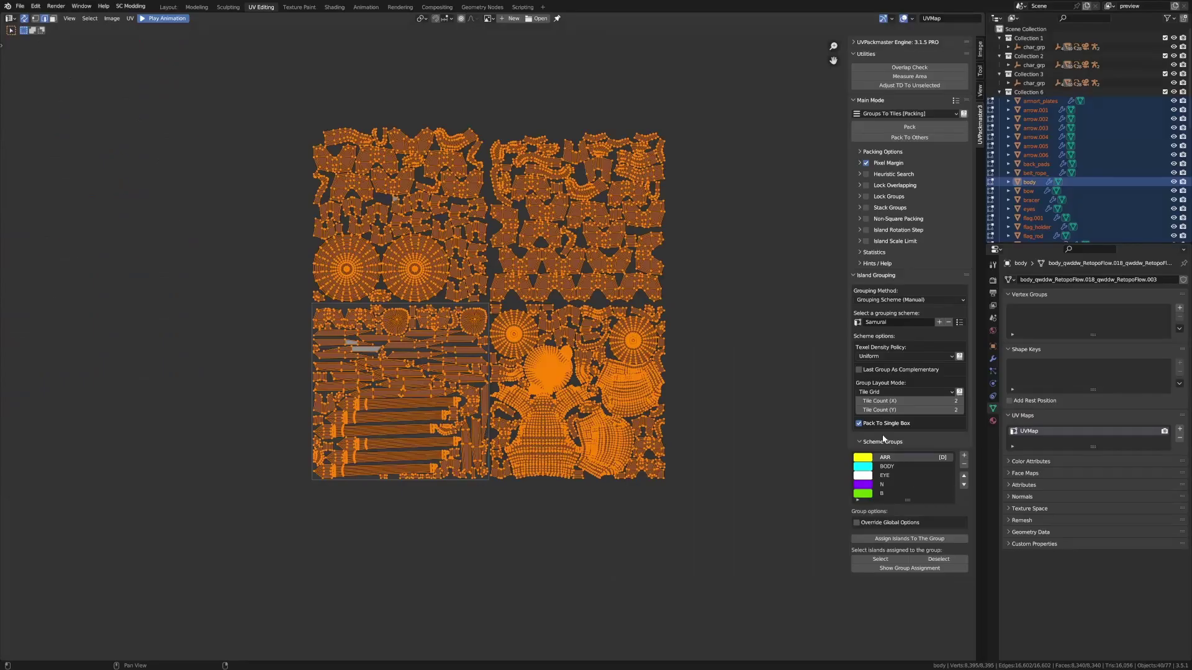
{"action": "left_click", "coordinate": [900, 127]}
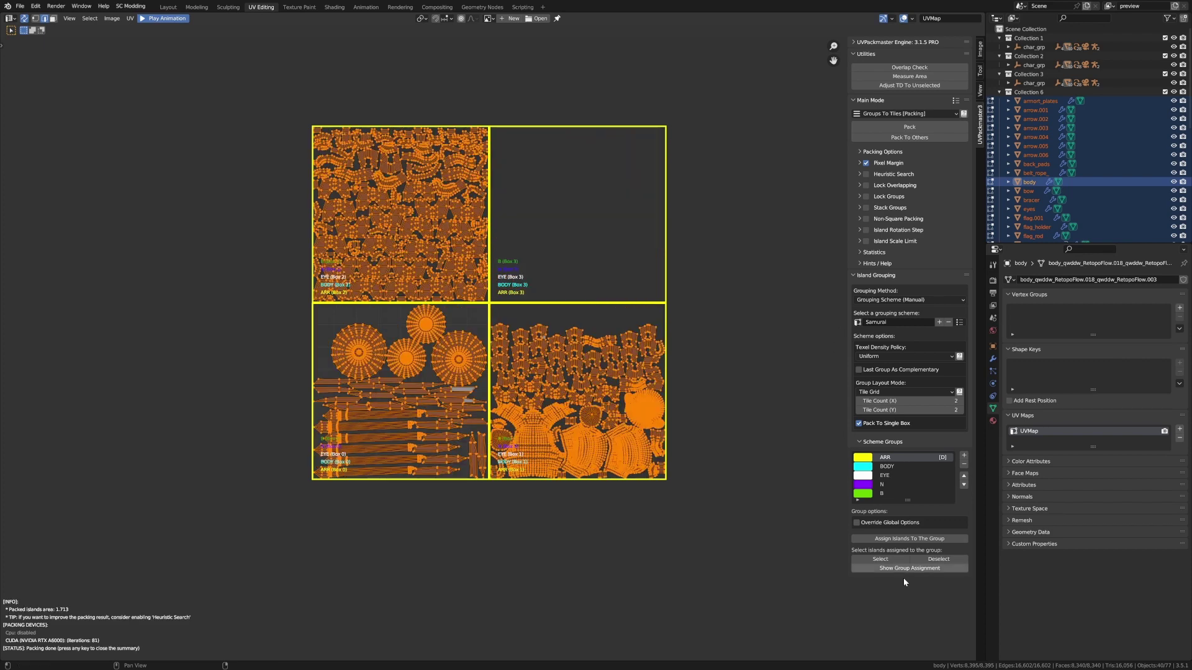
{"action": "left_click", "coordinate": [910, 570]}
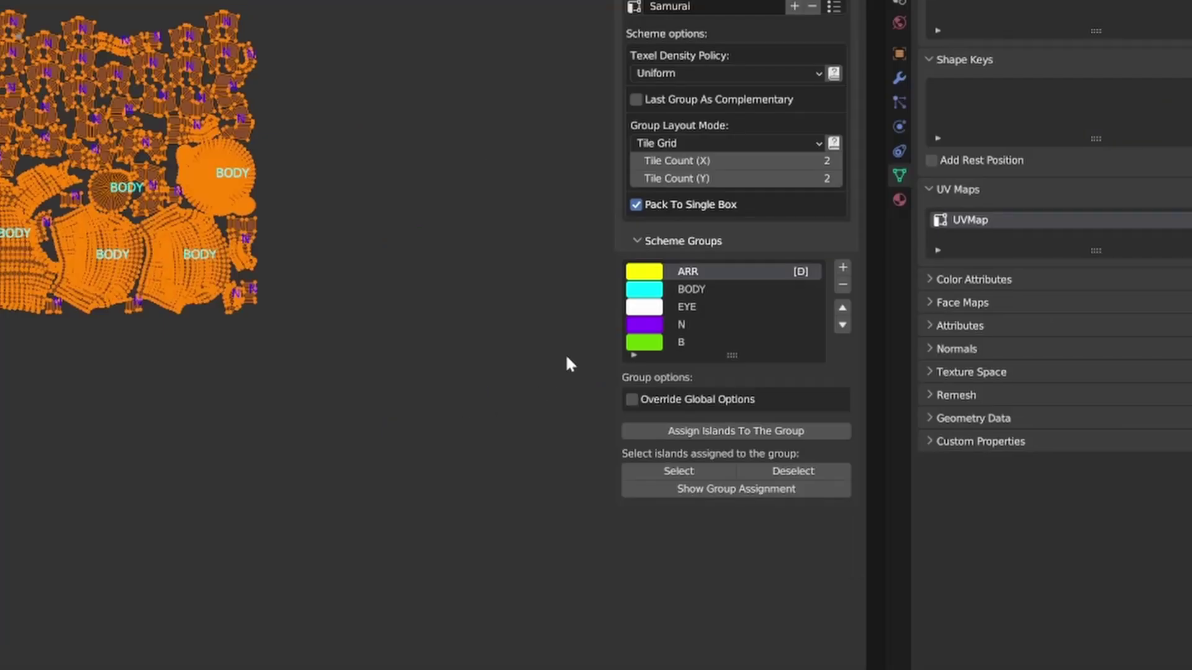
- Override the global options for group B so that Pack To Single Box is off for that group
{"action": "left_click", "coordinate": [676, 341]}
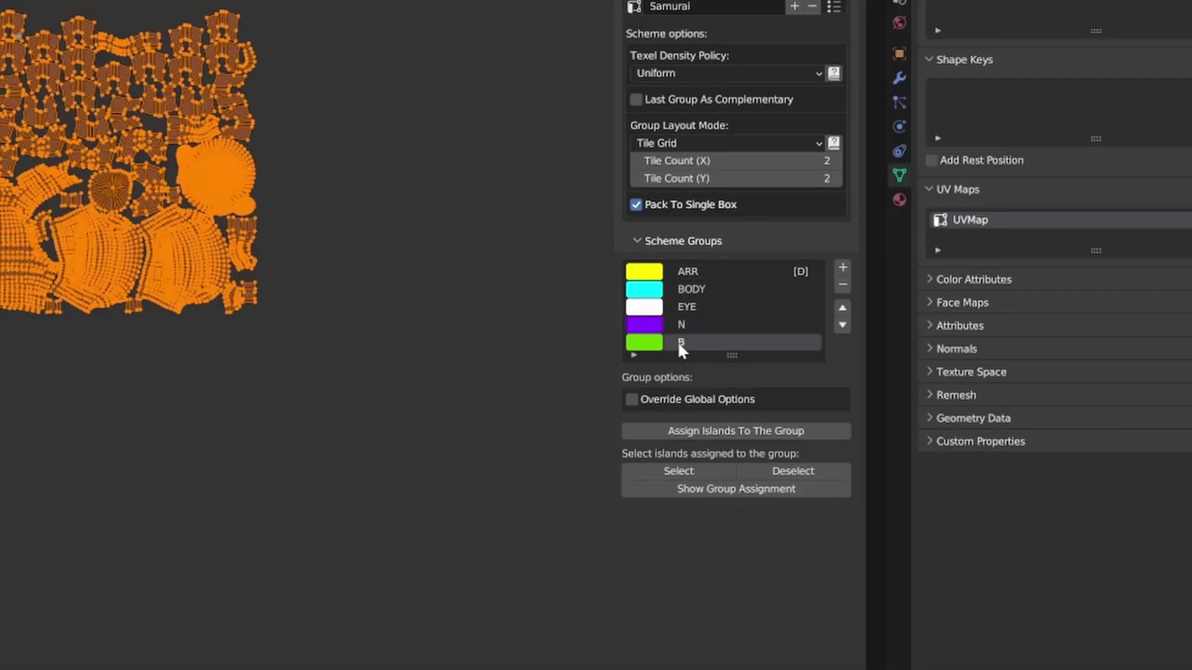
{"action": "left_click", "coordinate": [665, 405]}
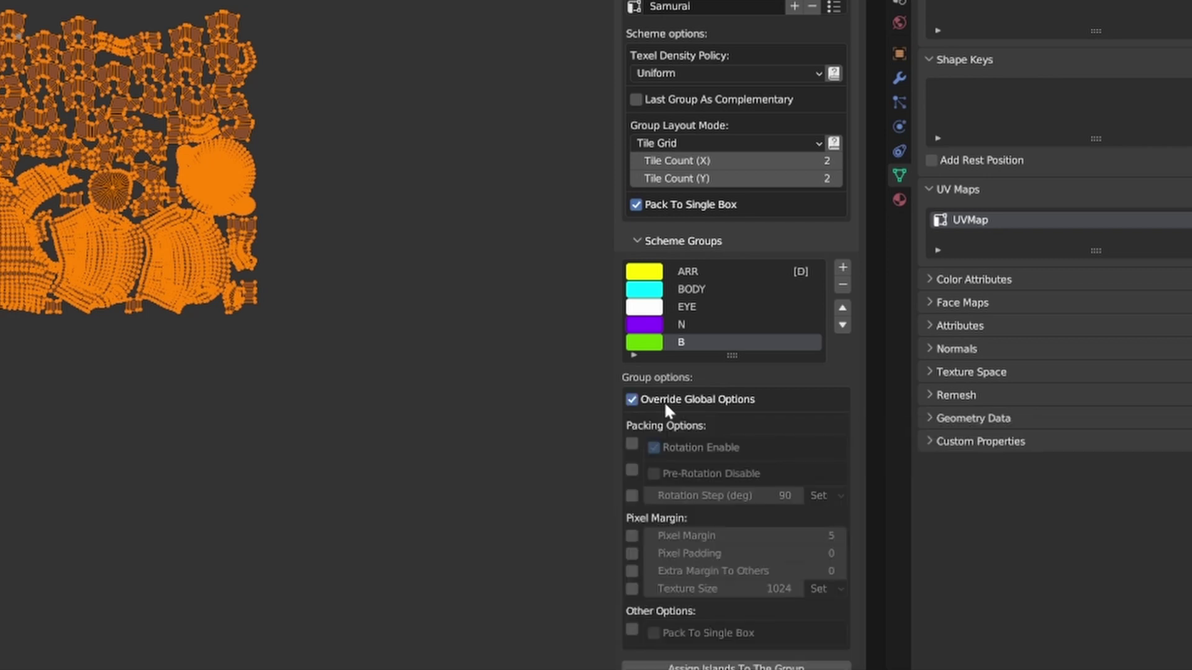
{"action": "scroll", "coordinate": [664, 401], "scroll_direction": "down", "scroll_amount": 3}
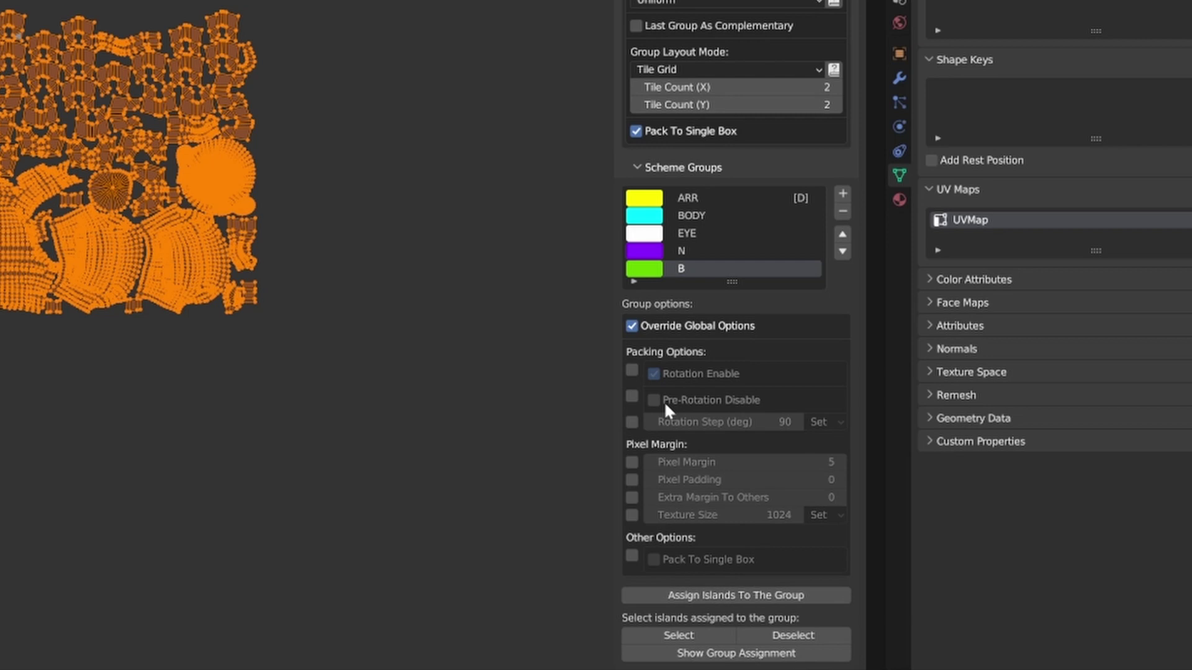
{"action": "left_click", "coordinate": [631, 555]}
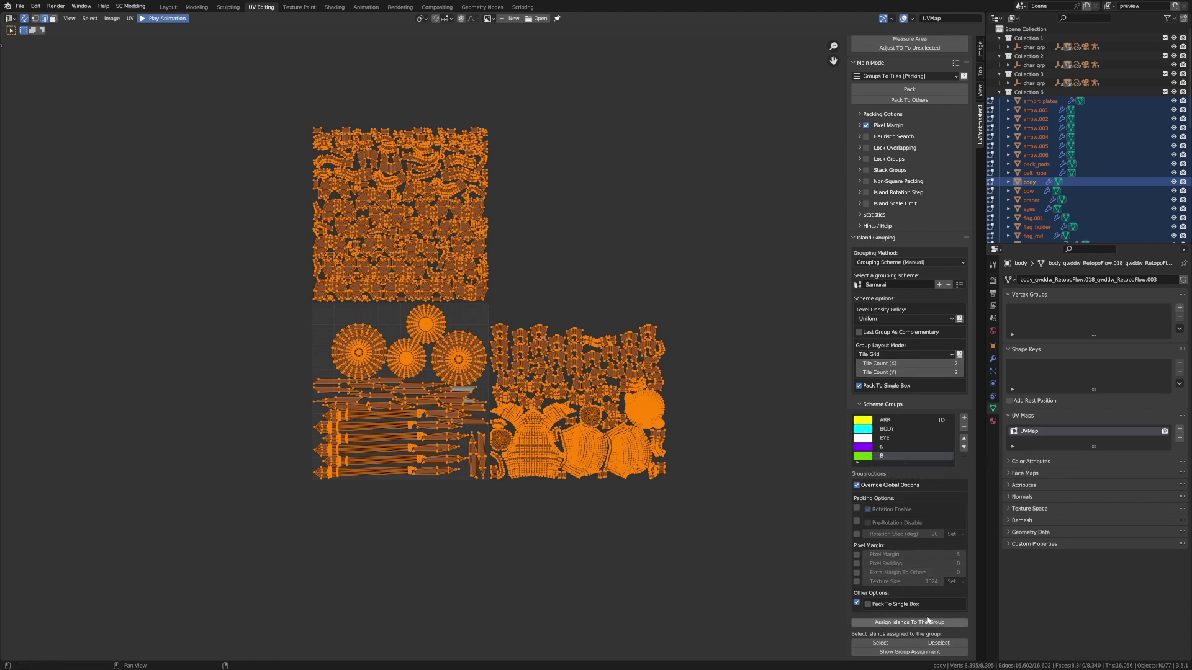
- Repack the islands with the group B override and show the group assignment
{"action": "left_click", "coordinate": [898, 91]}
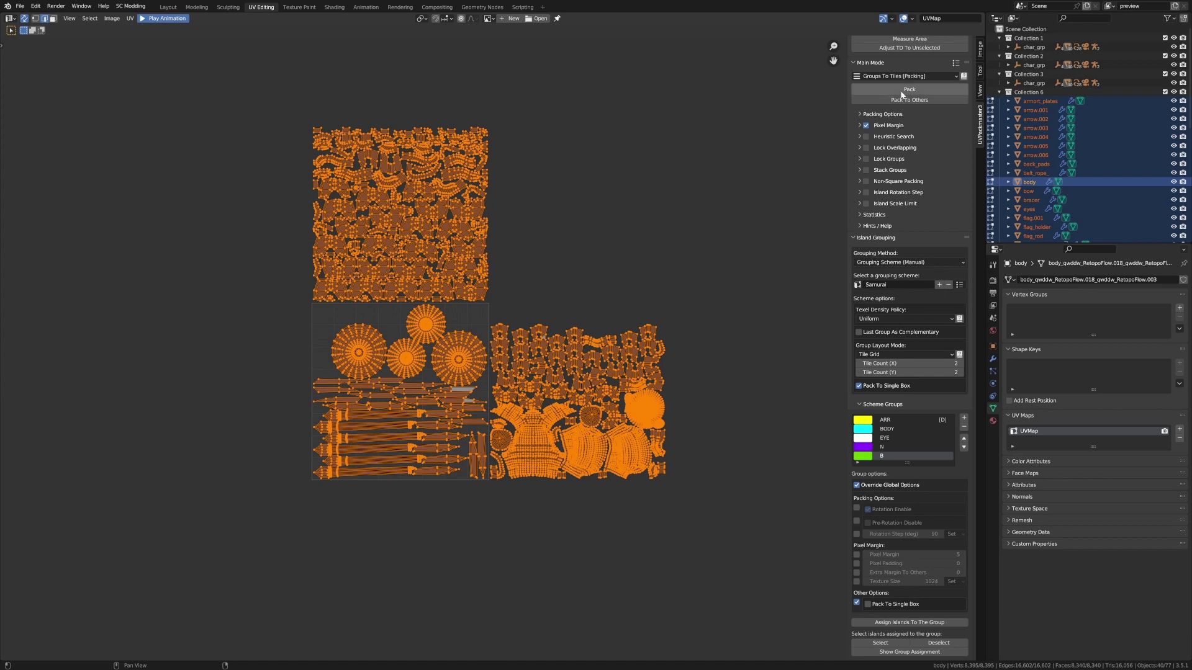
{"action": "left_click", "coordinate": [923, 651]}
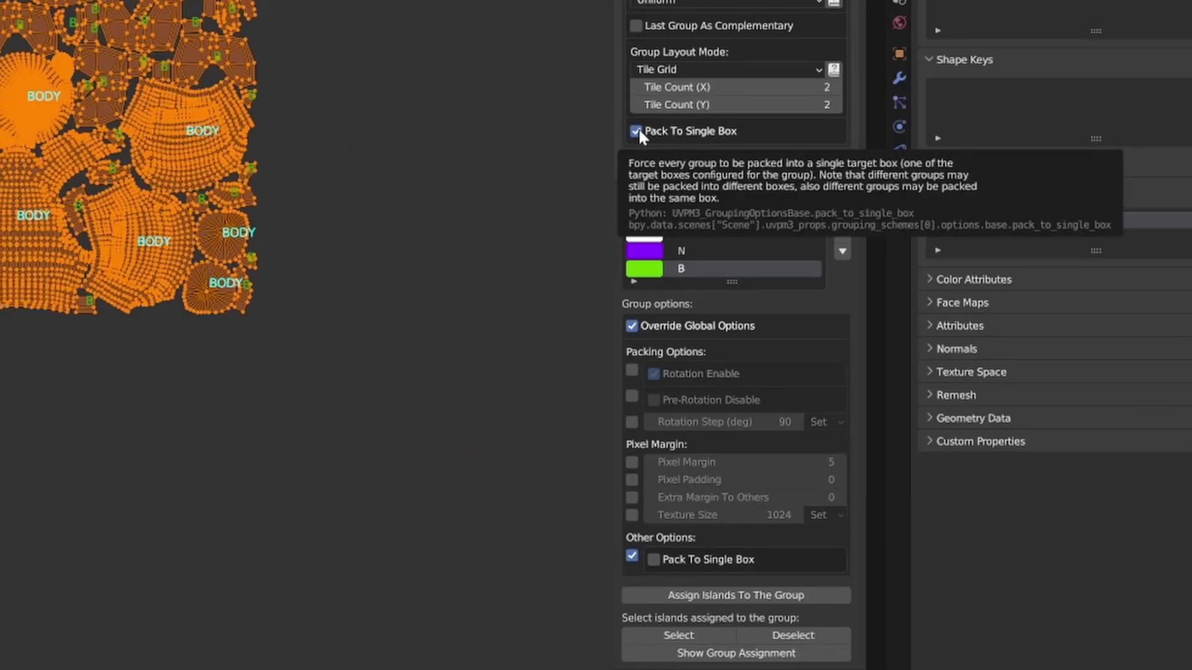
- Disable the scheme-wide Pack To Single Box and enable it as a global options override for the BODY group
{"action": "left_click", "coordinate": [638, 129]}
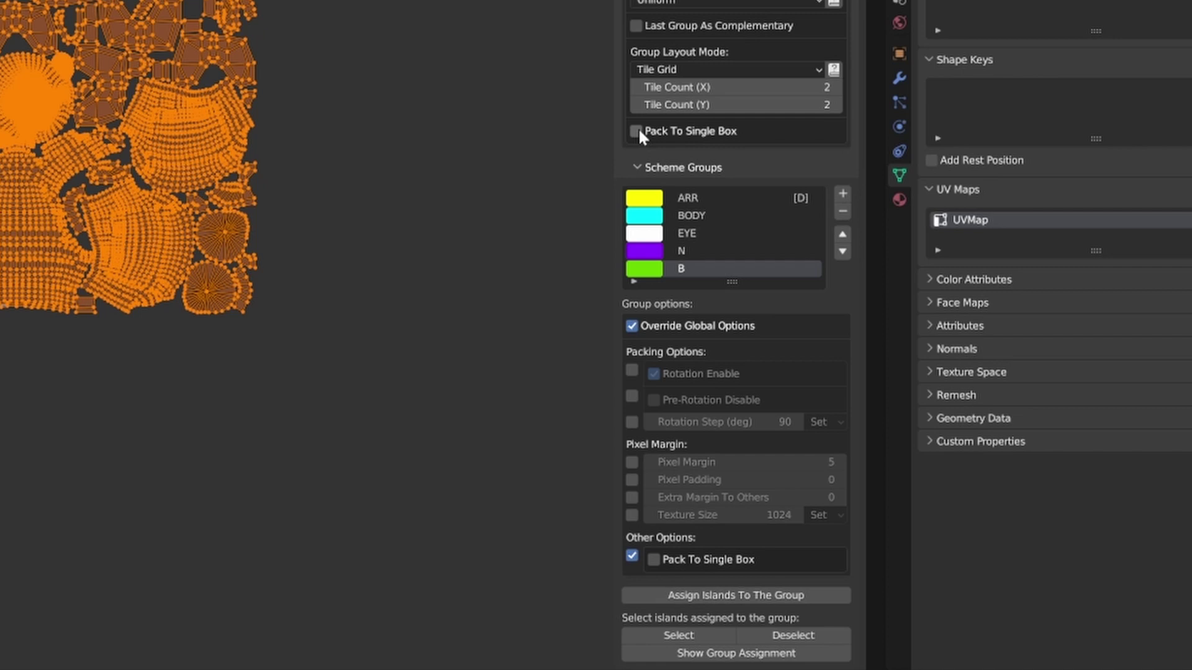
{"action": "left_click", "coordinate": [690, 215]}
{"action": "left_click", "coordinate": [632, 399]}
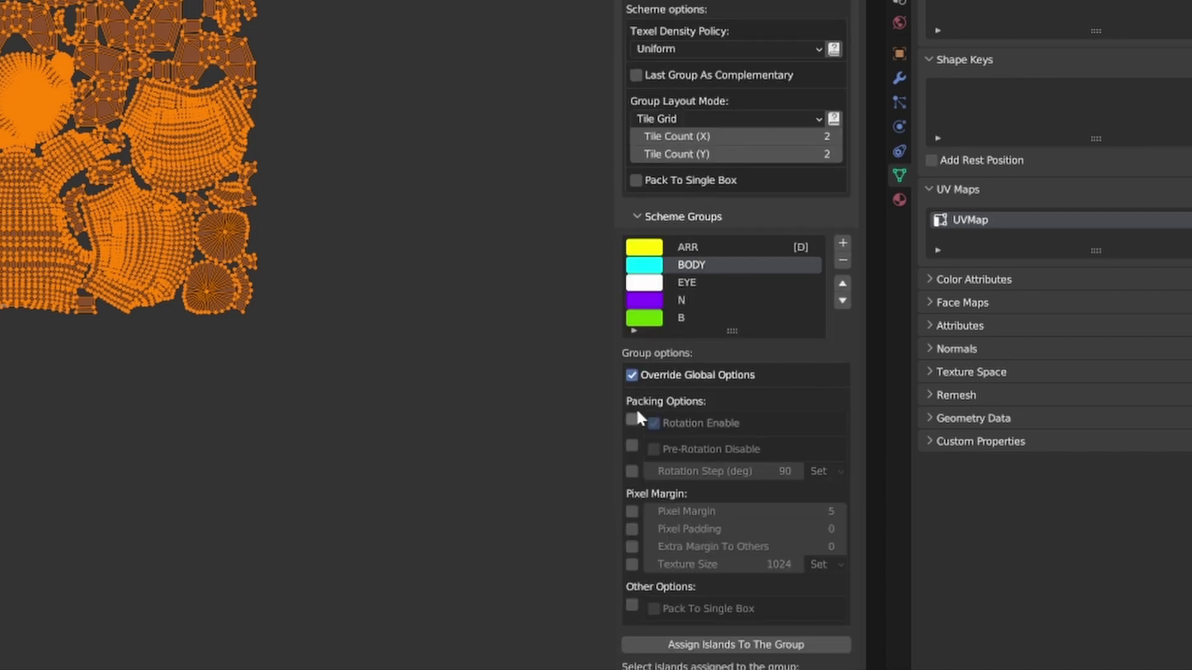
{"action": "scroll", "coordinate": [636, 435], "scroll_direction": "down", "scroll_amount": 2}
{"action": "left_click", "coordinate": [632, 554]}
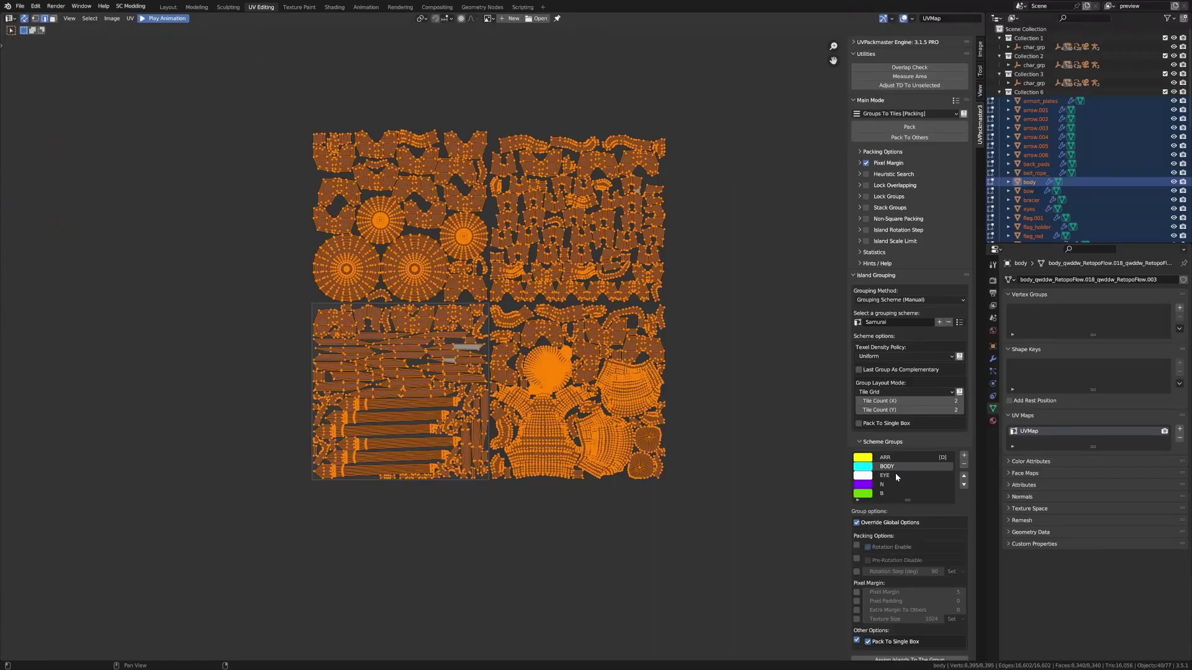
- Override the global options for the EYE group and enable Pack To Single Box for it
{"action": "left_click", "coordinate": [708, 228]}
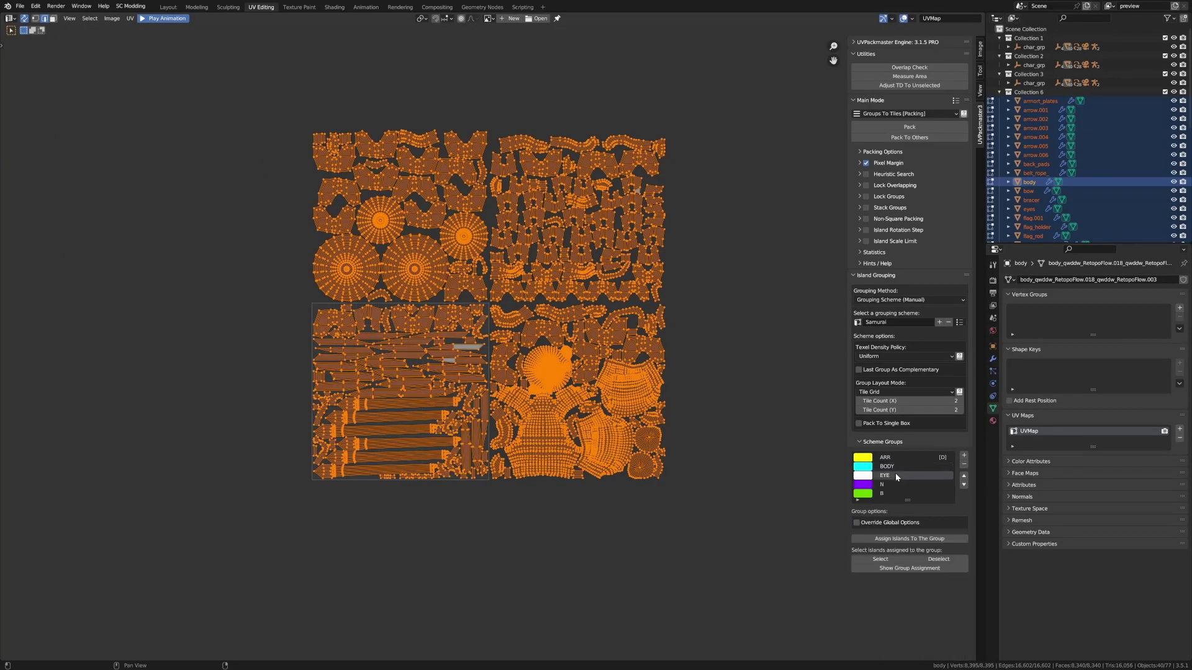
{"action": "left_click", "coordinate": [857, 522]}
{"action": "scroll", "coordinate": [858, 594], "scroll_direction": "down", "scroll_amount": 2}
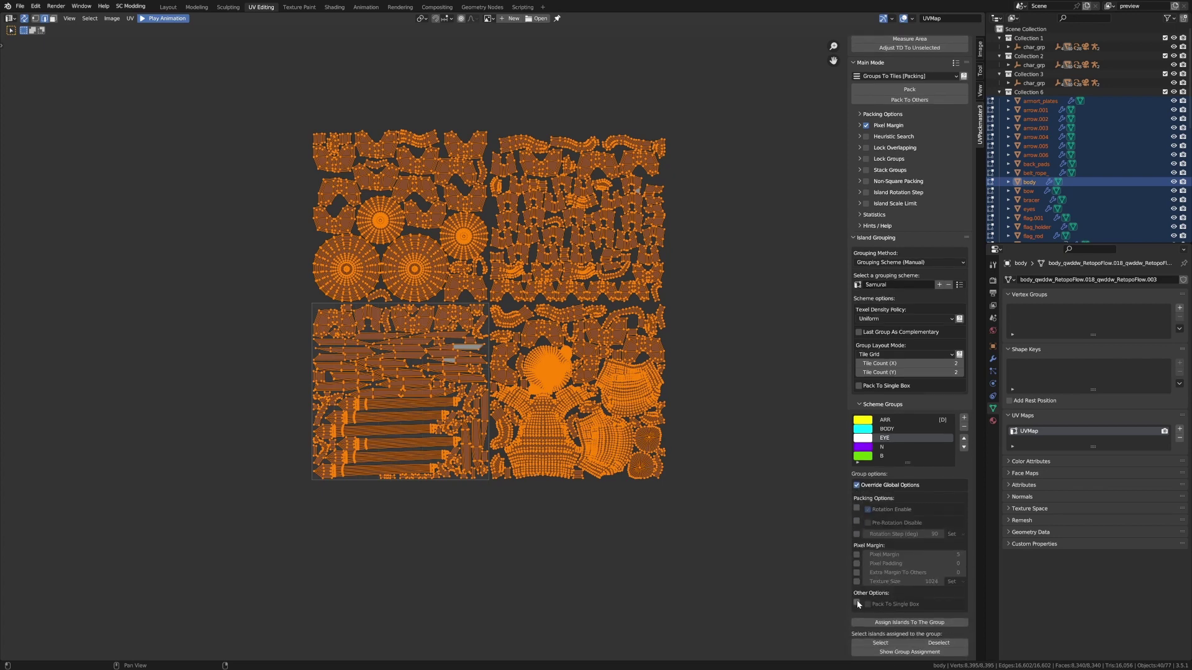
{"action": "left_click", "coordinate": [856, 602]}
- Repack the islands with the BODY and EYE overrides and show the group assignment
{"action": "left_click", "coordinate": [893, 88]}
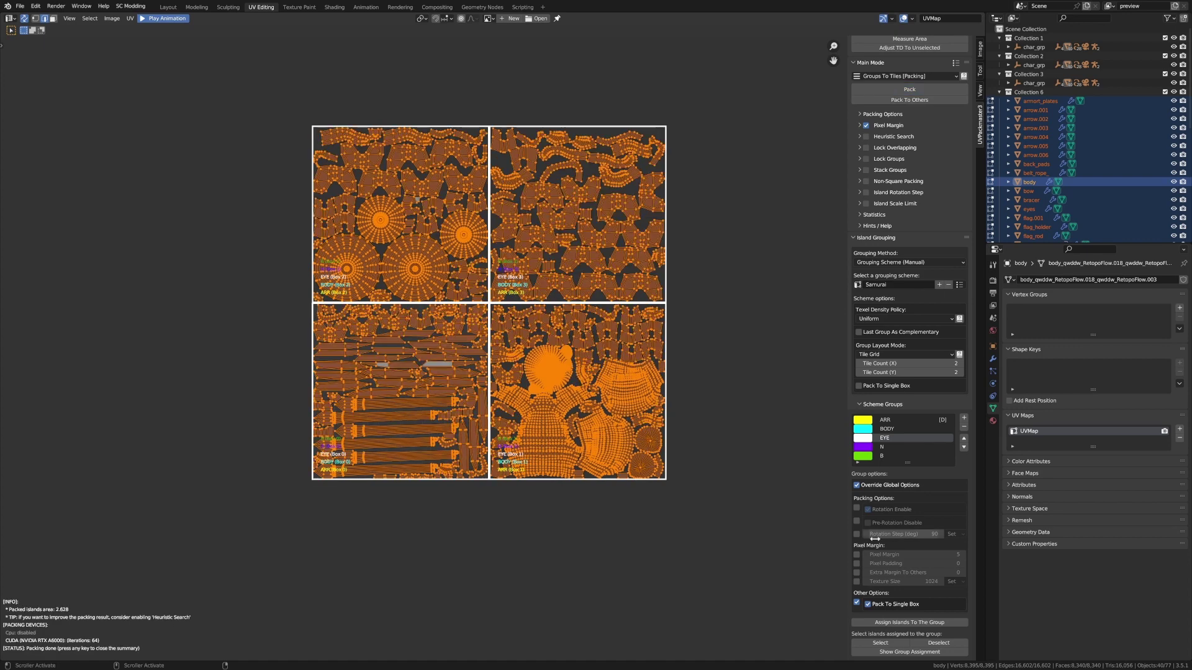
{"action": "left_click", "coordinate": [911, 652]}
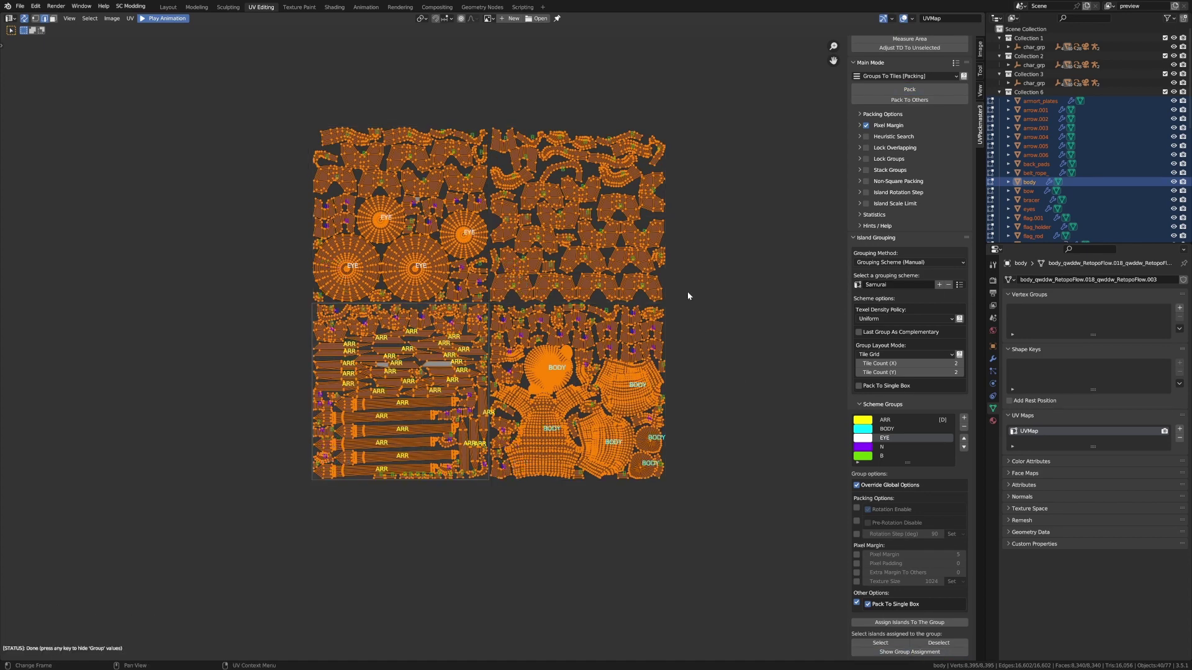